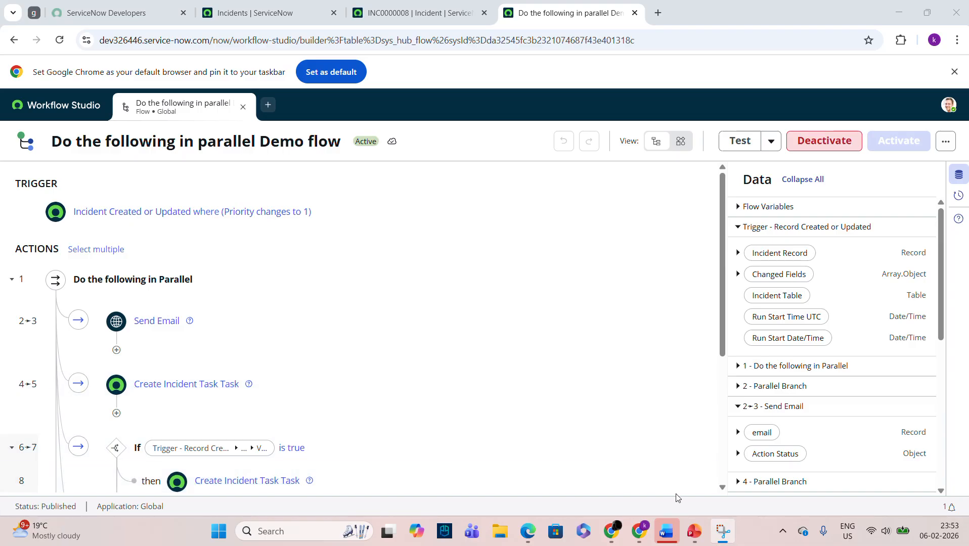
Show slide 3's flowchart: P1 incident, send email, incident task, VIP user check, close incident.
click(694, 531)
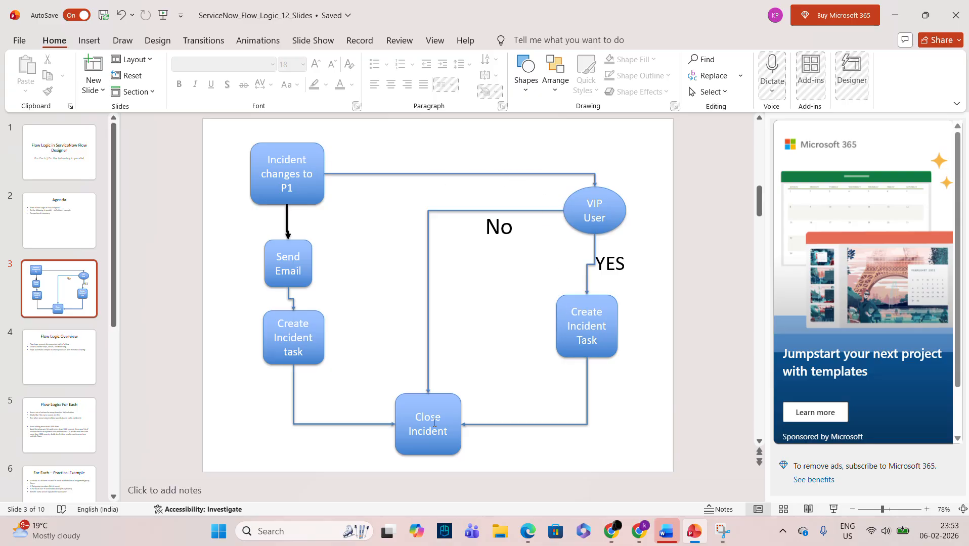
Return to Workflow Studio and briefly expand and collapse the Send Email and Create Incident Task steps.
click(896, 20)
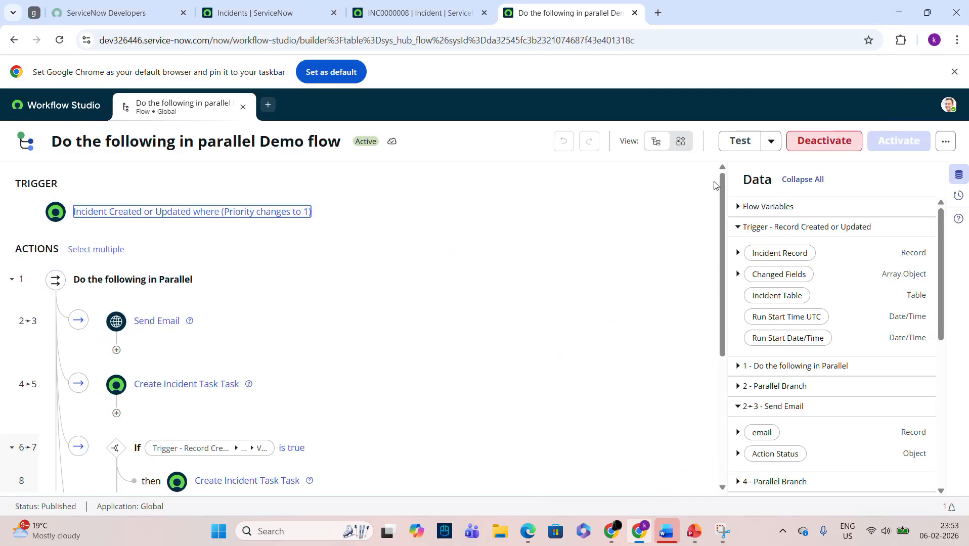
click(339, 318)
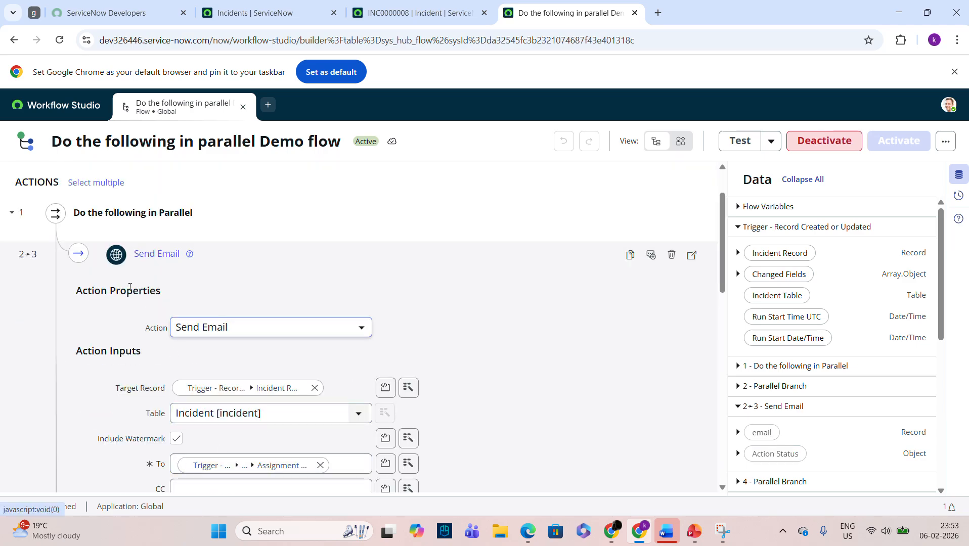
click(158, 260)
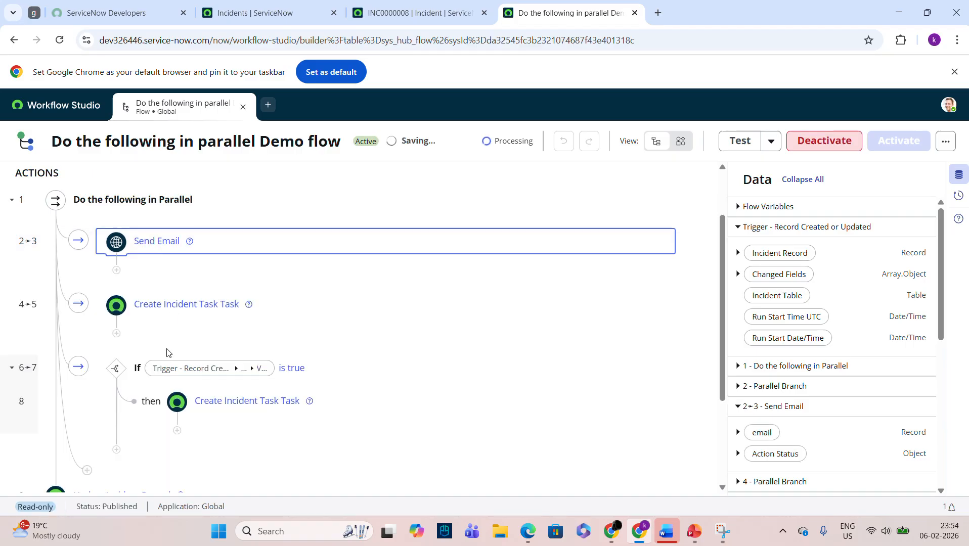
click(205, 319)
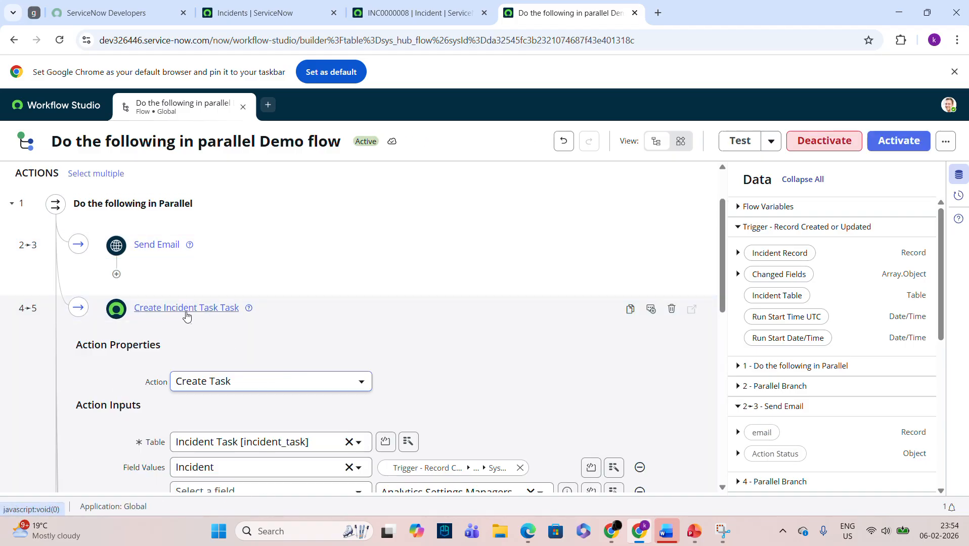
click(185, 311)
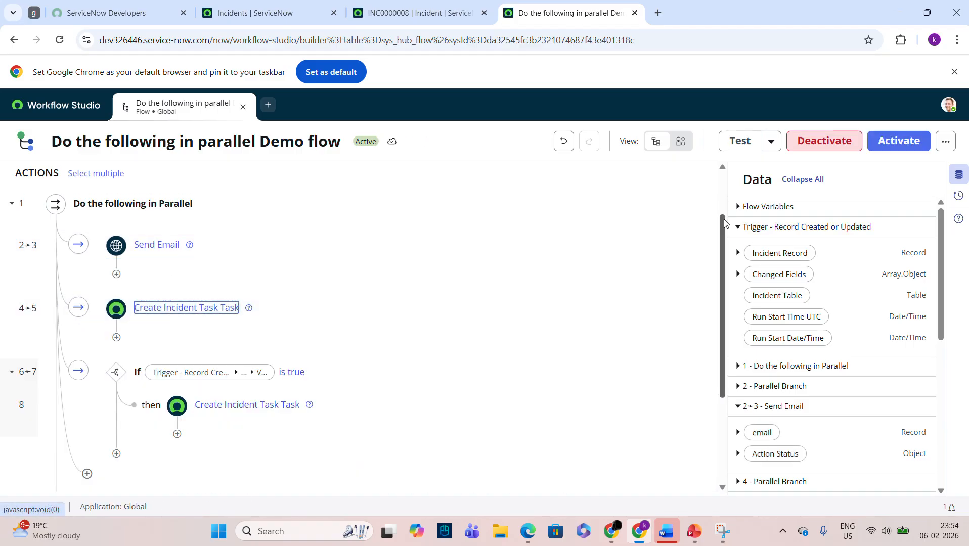
drag(725, 218, 711, 169)
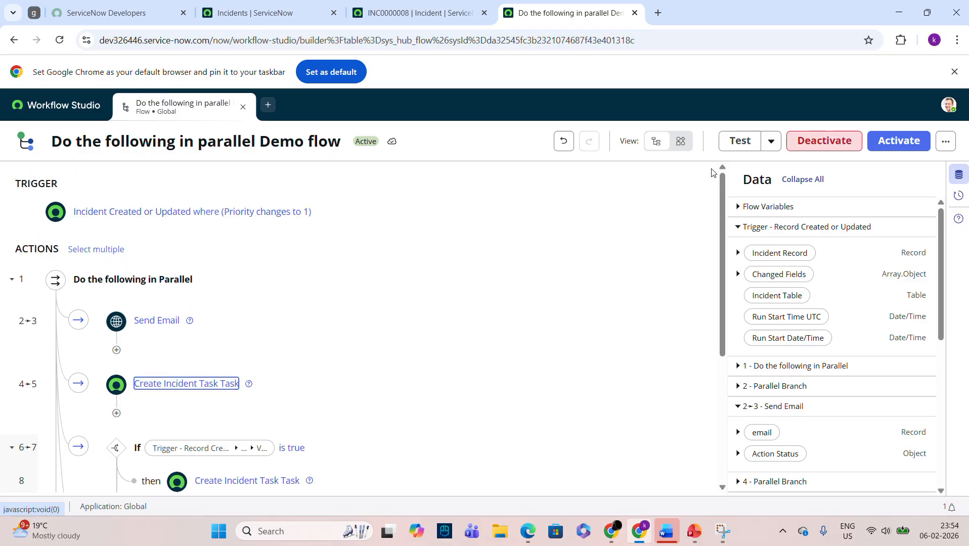
Confirm the trigger still fires when Priority changes to 1 - Critical.
click(137, 225)
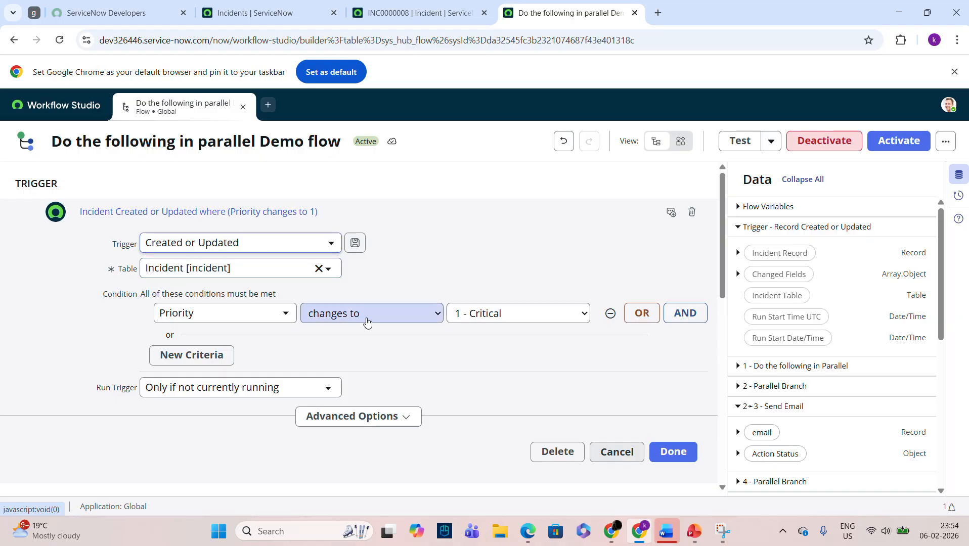
click(677, 451)
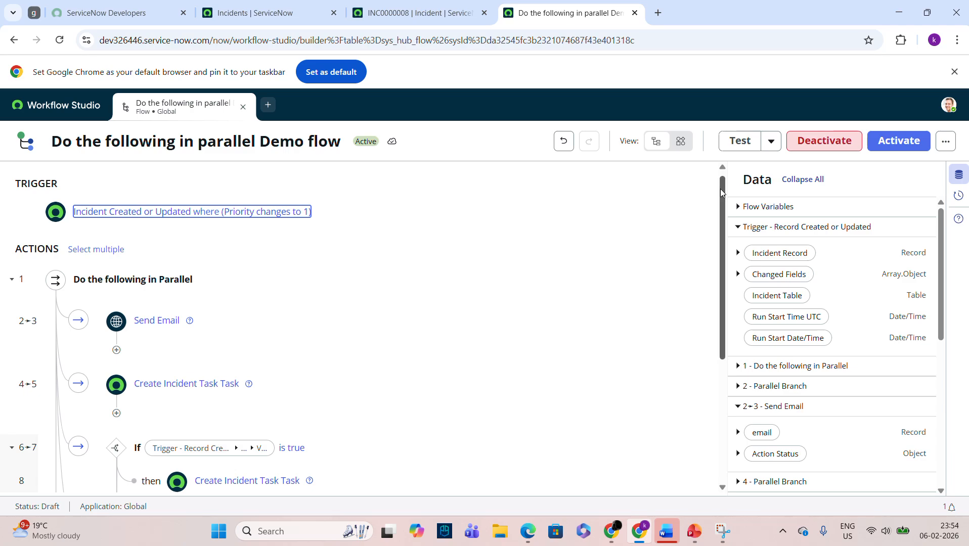
scroll(636, 218, down, 2)
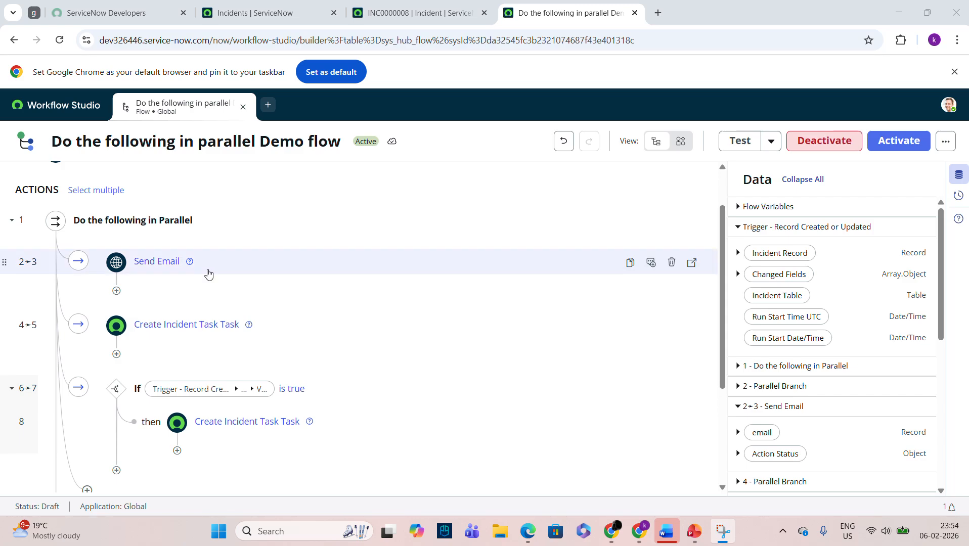
Review and save the Send Email step (Assignment group, subject 'P1 inc created', body TEST), then open the first task step.
click(157, 267)
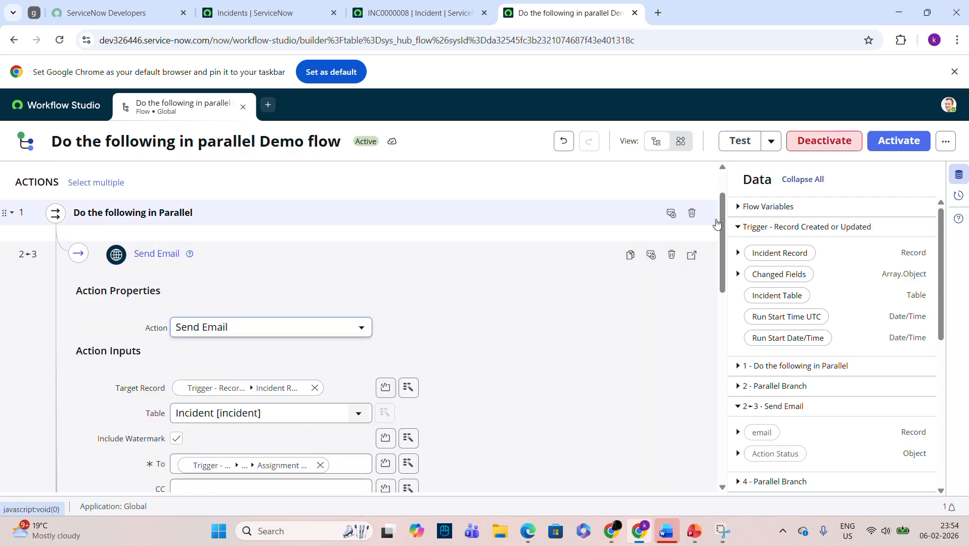
drag(722, 217, 720, 241)
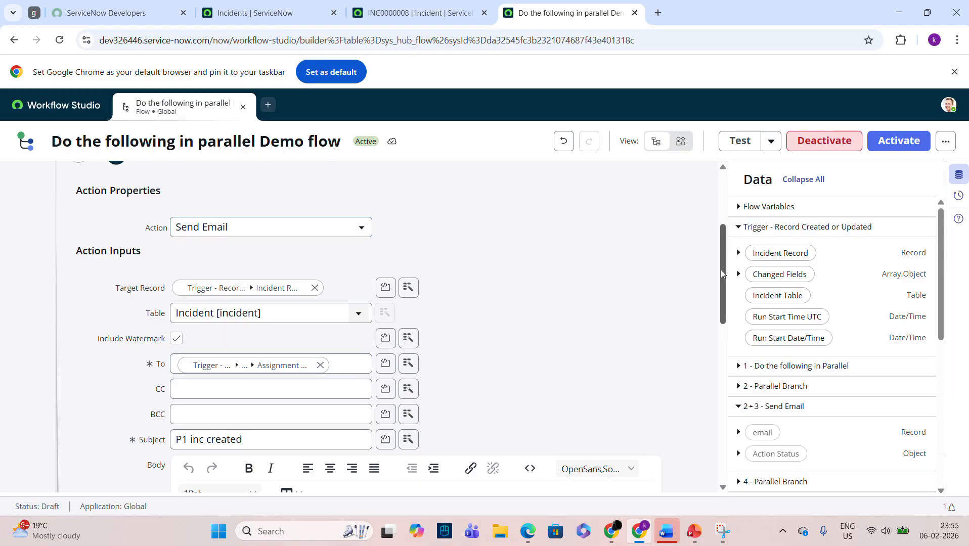
drag(721, 274, 717, 310)
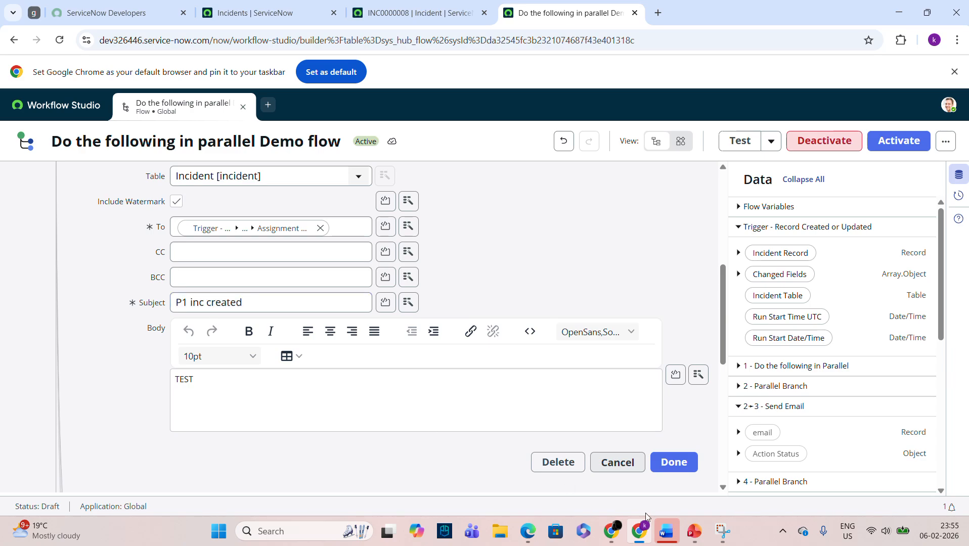
click(673, 468)
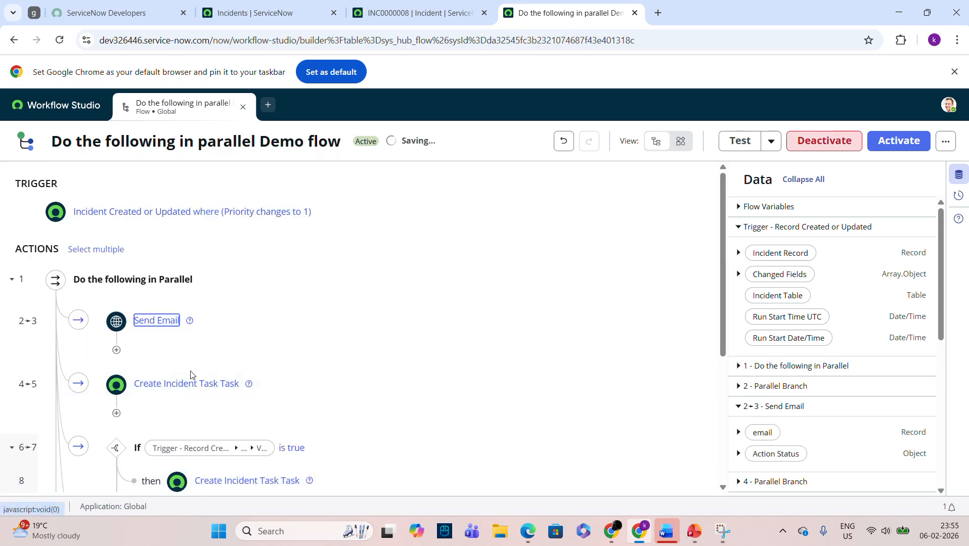
click(213, 380)
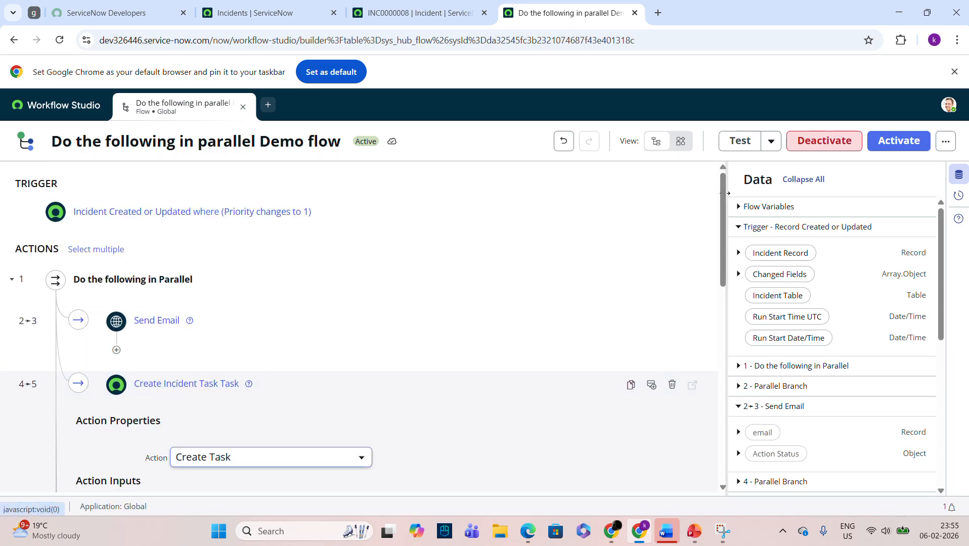
scroll(727, 274, down, 5)
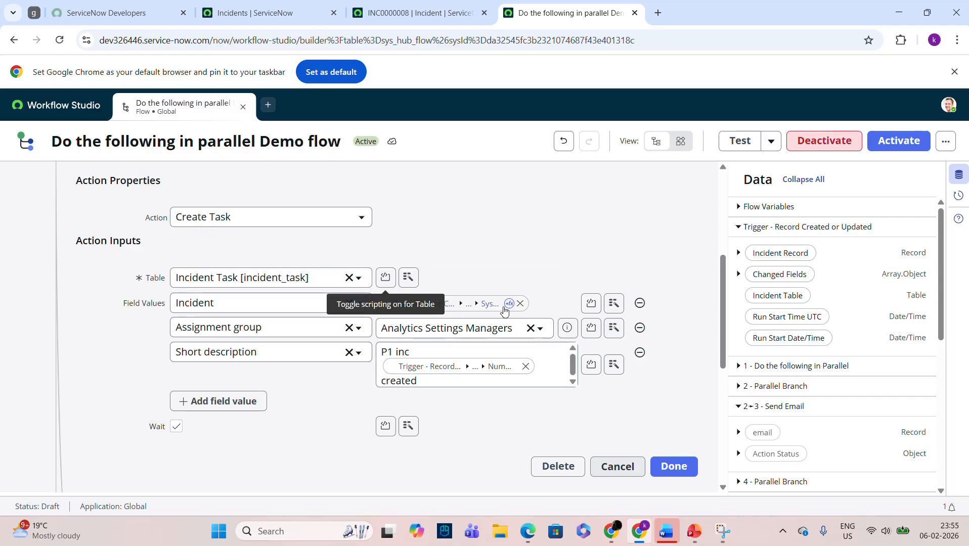
click(375, 6)
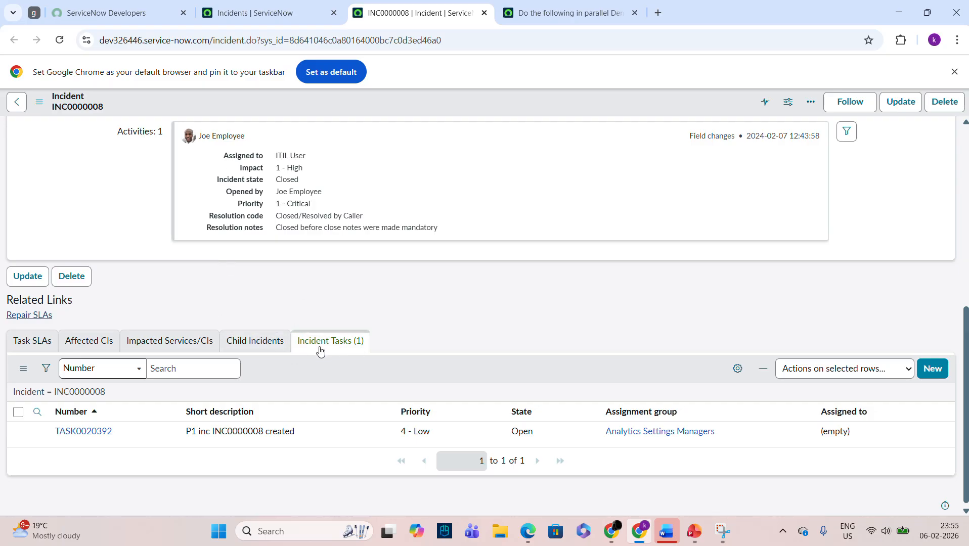
click(577, 10)
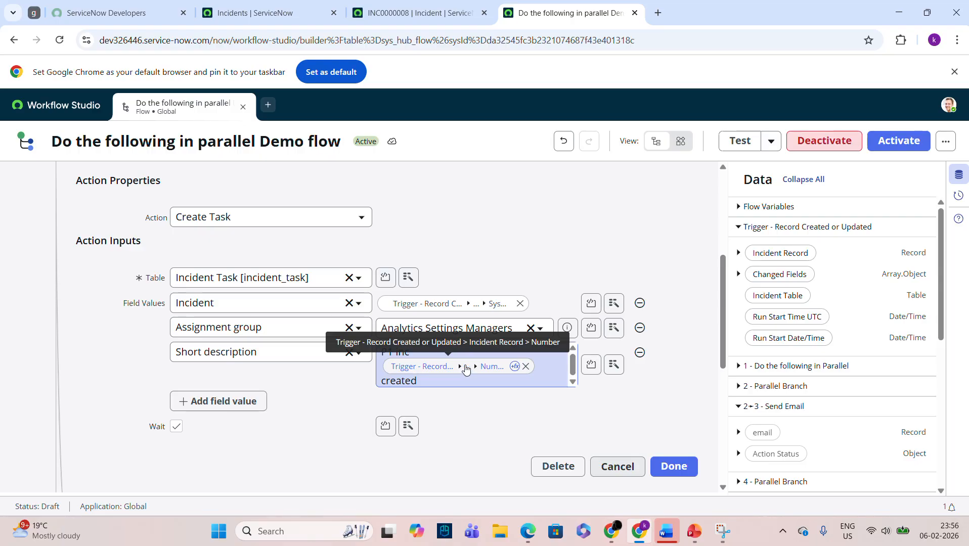
Close both Create Incident Task steps after review, then view the list of critical VIP incidents.
drag(723, 275, 722, 331)
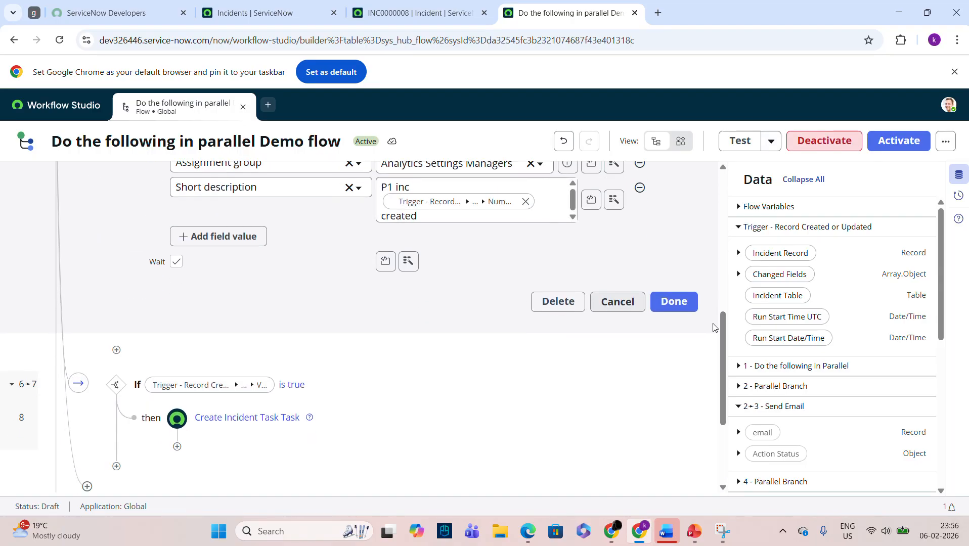
click(673, 300)
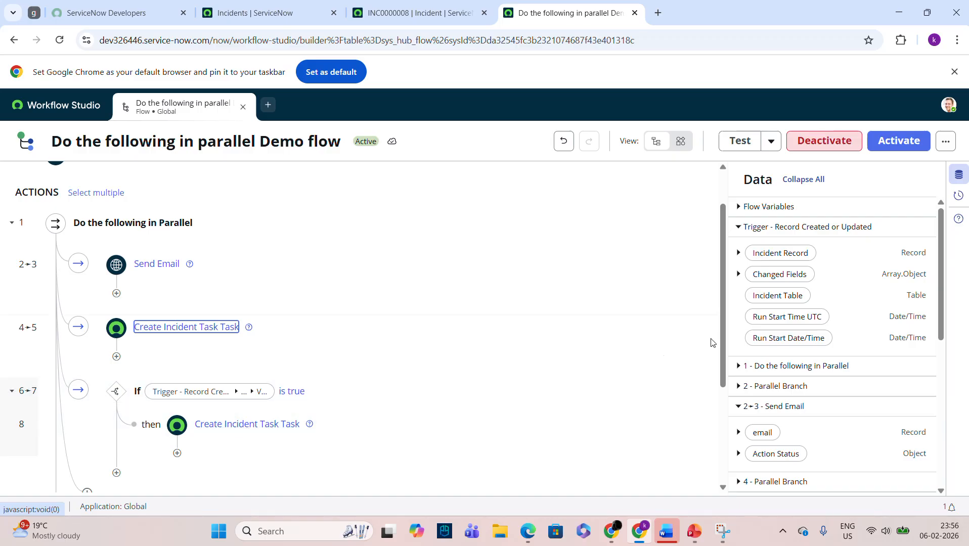
drag(723, 253, 724, 317)
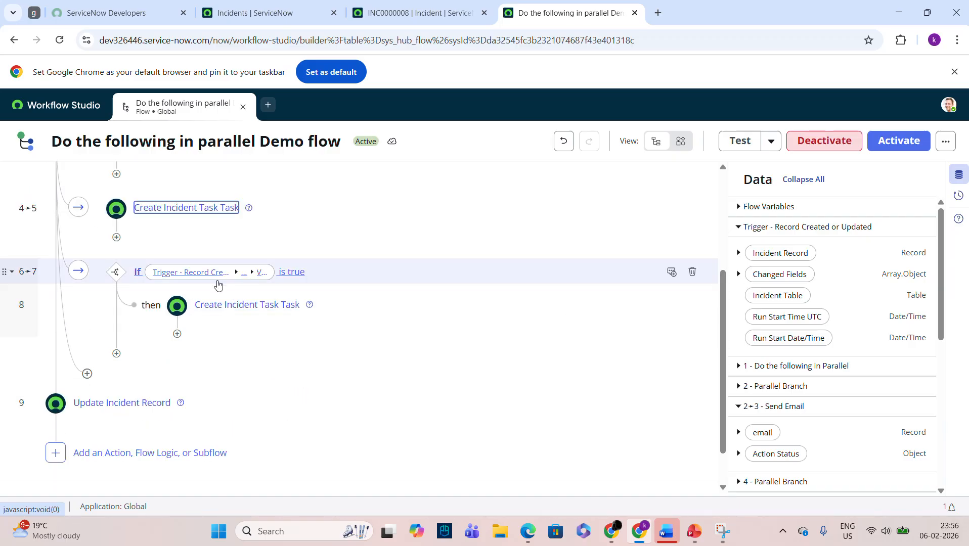
click(230, 305)
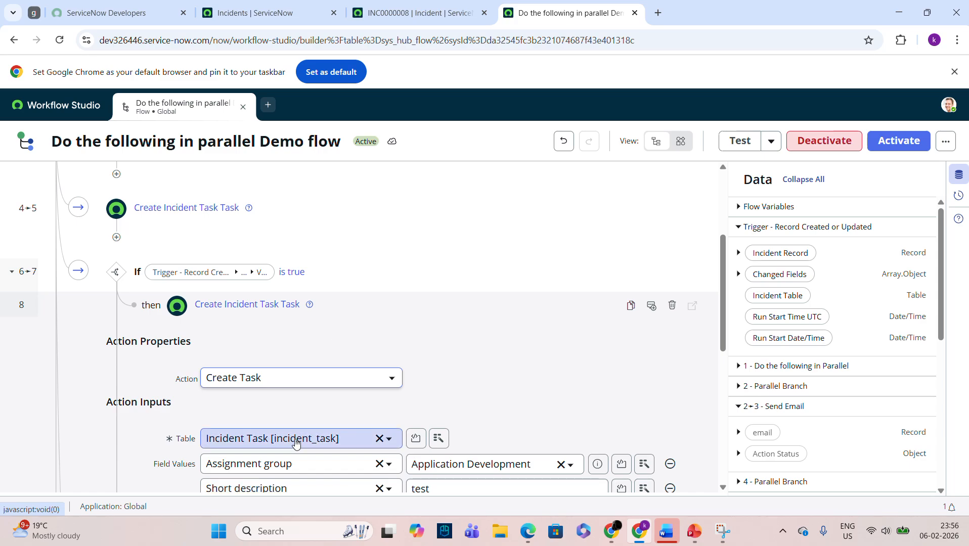
drag(724, 284, 651, 349)
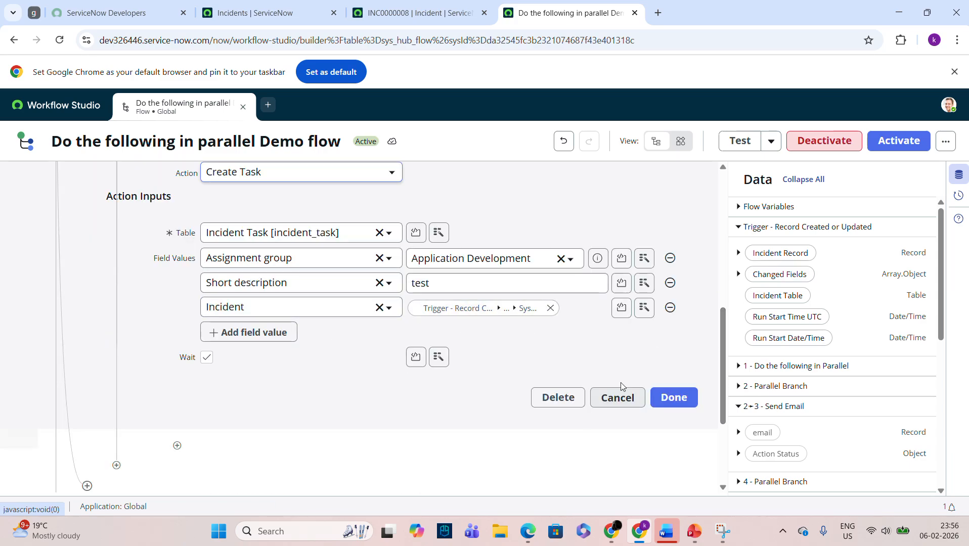
click(662, 404)
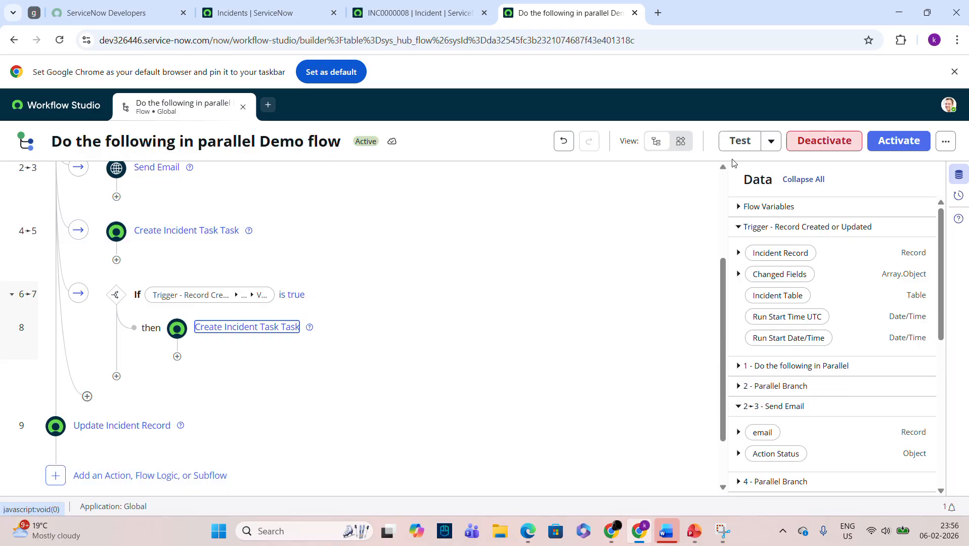
click(298, 7)
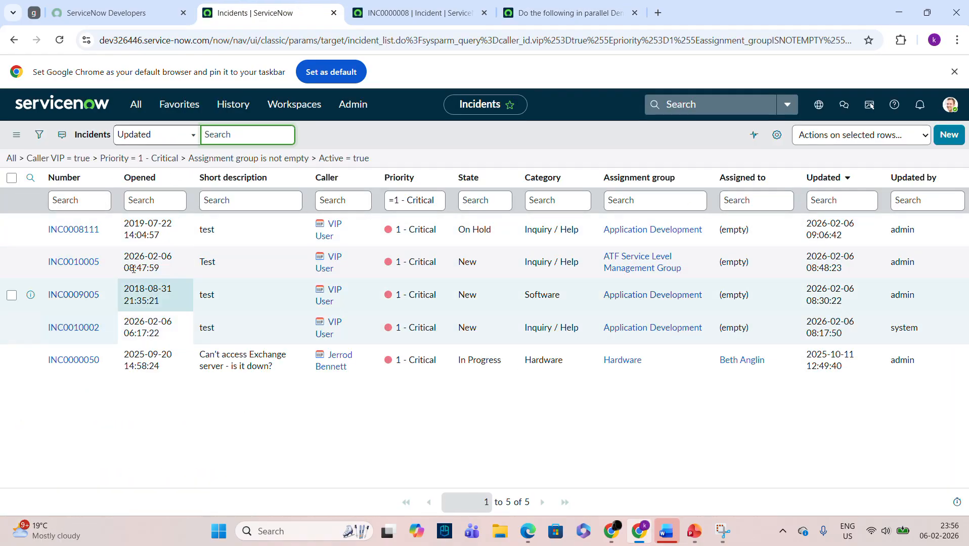
Copy incident number INC0010005 and return to the 'Do the following in parallel Demo flow'.
drag(99, 269, 50, 270)
key(ctrl+c)
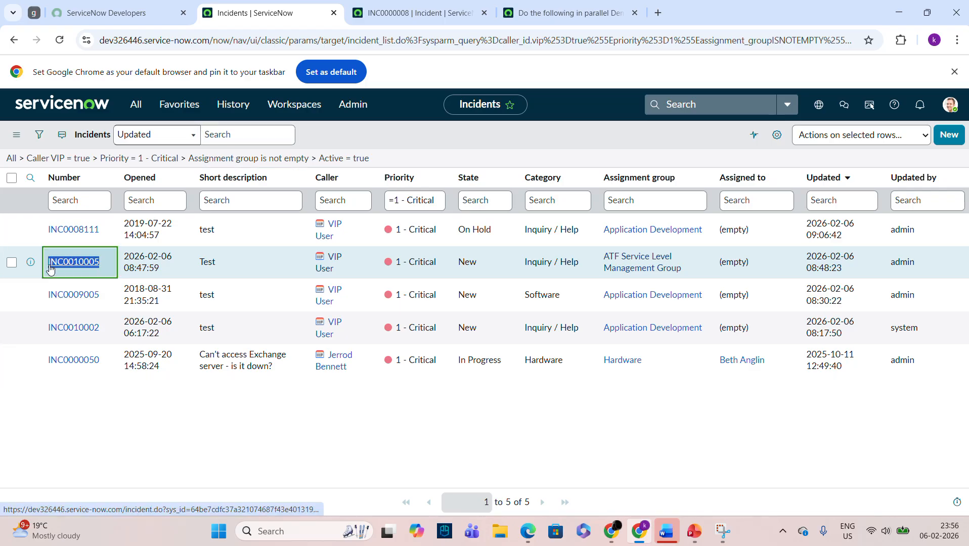
click(405, 4)
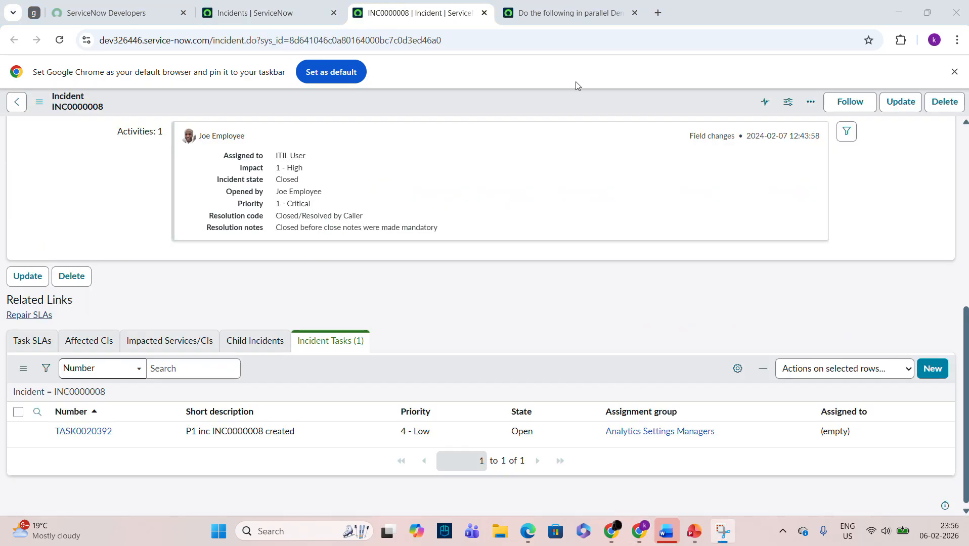
click(559, 11)
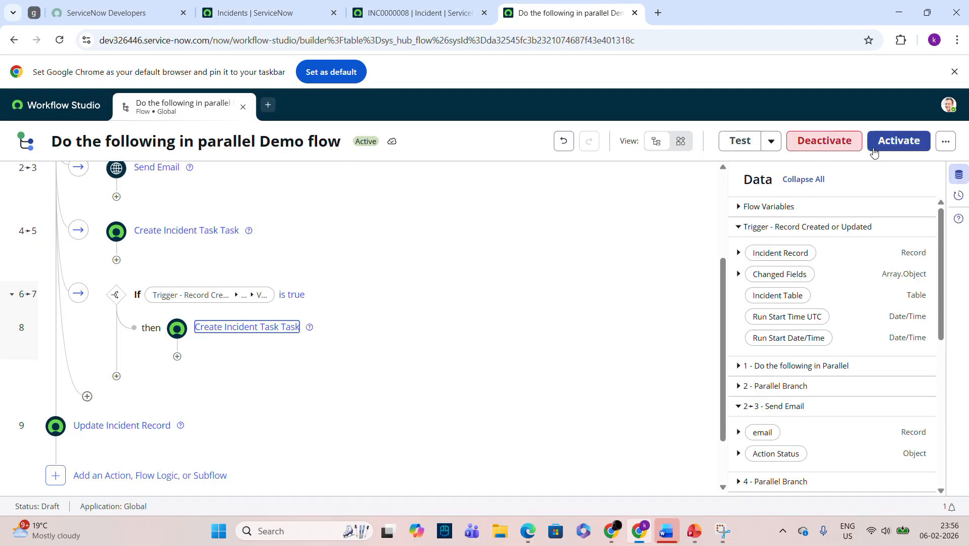
Test-run the flow using incident INC0010005 as the Incident Record.
click(751, 143)
click(441, 258)
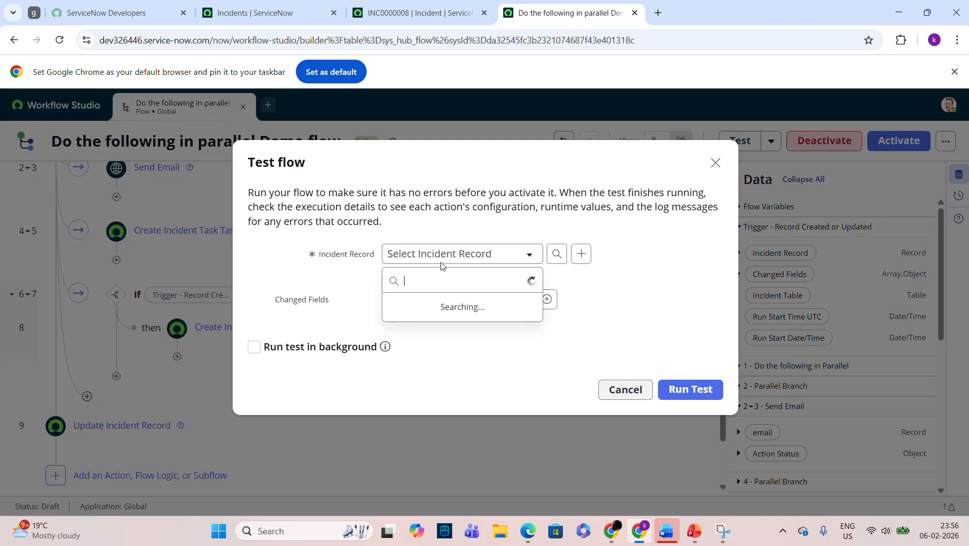
key(ctrl+v)
click(434, 304)
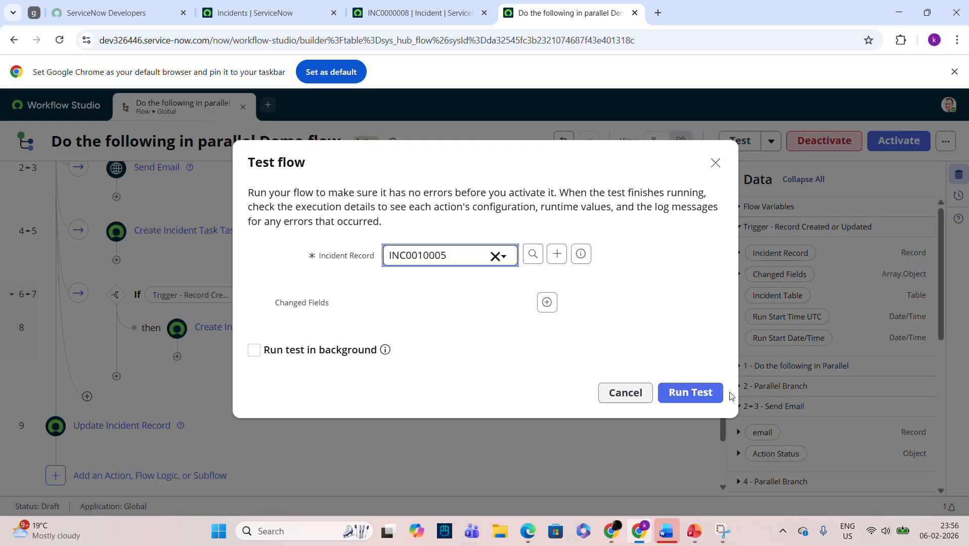
click(721, 398)
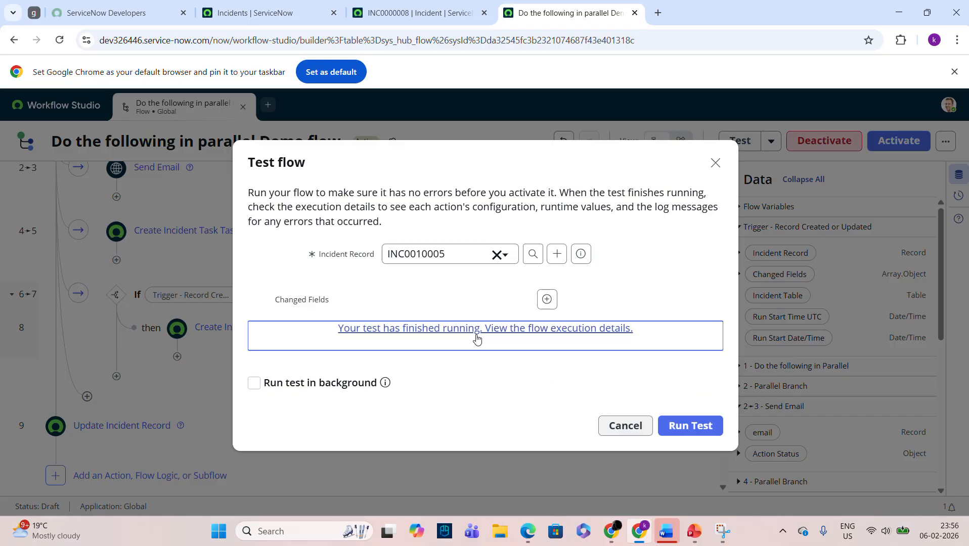
Open the test run's execution details, dismissing an accidental Print dialog.
click(476, 338)
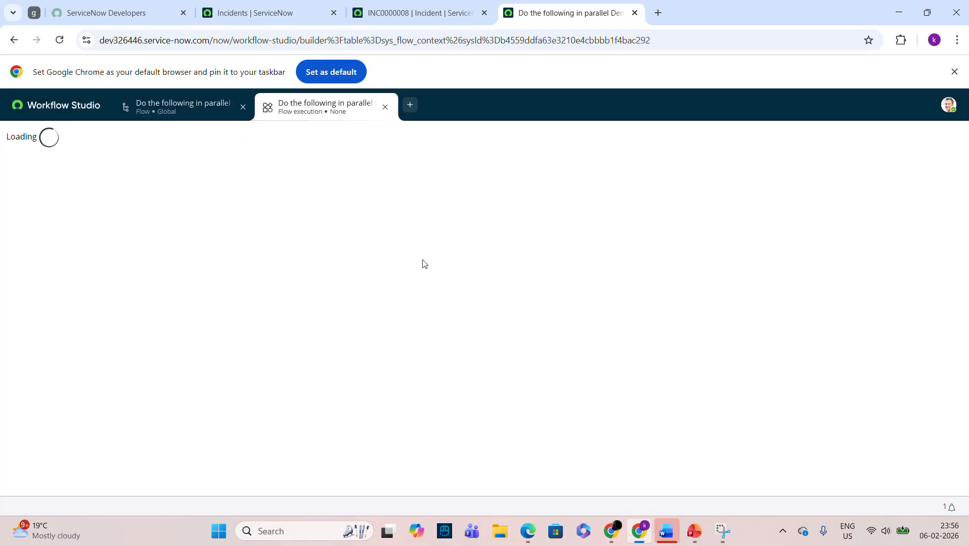
scroll(842, 296, down, 1)
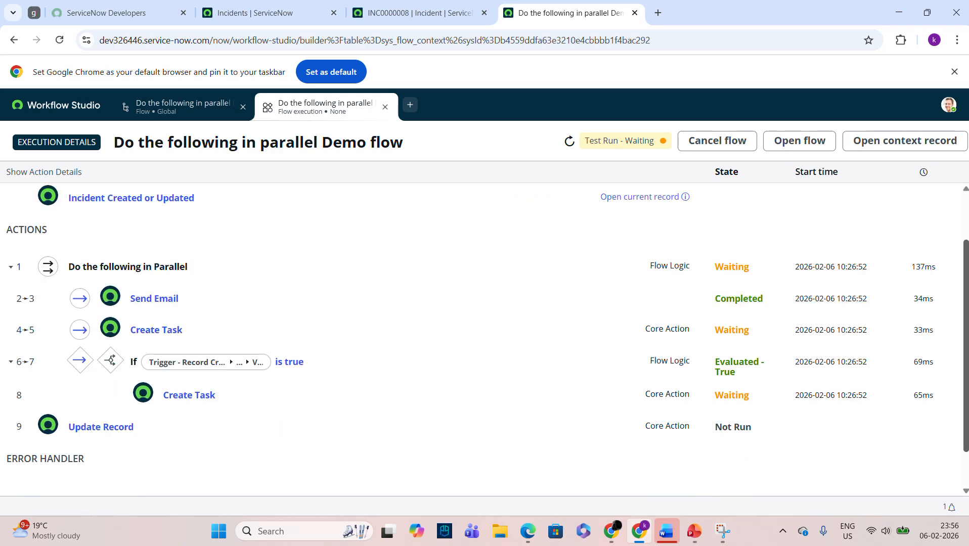
right_click(768, 191)
click(809, 285)
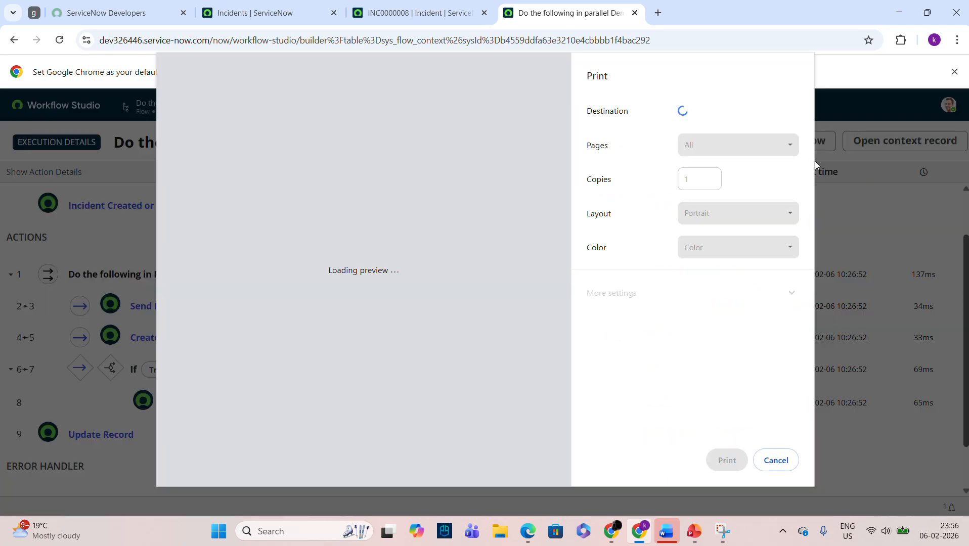
click(787, 461)
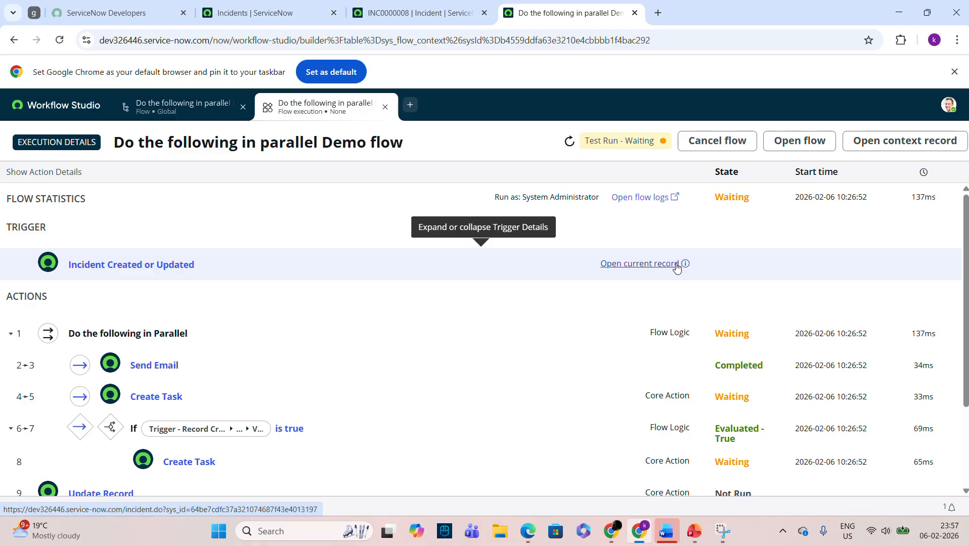
Preview triggering incident INC0010005, confirming its 1 - Critical priority.
click(657, 262)
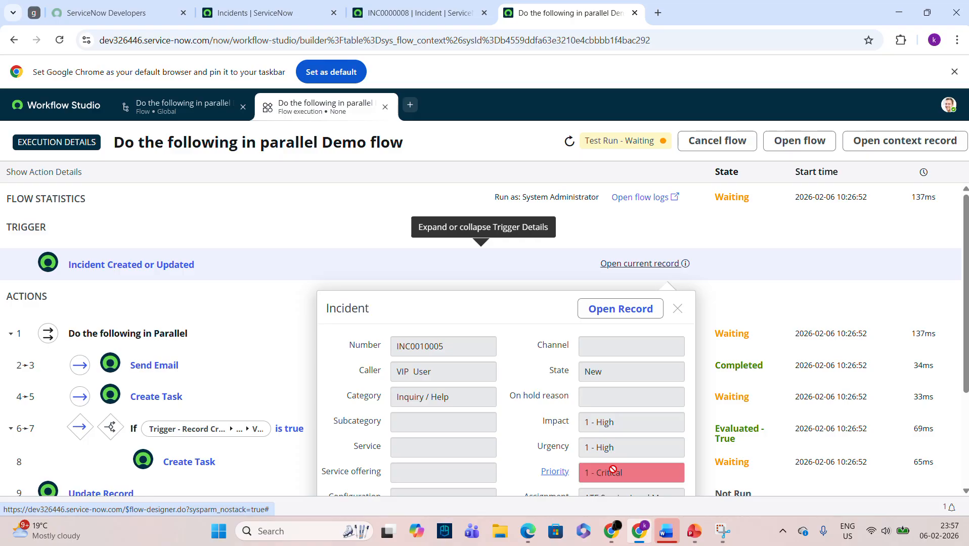
click(715, 320)
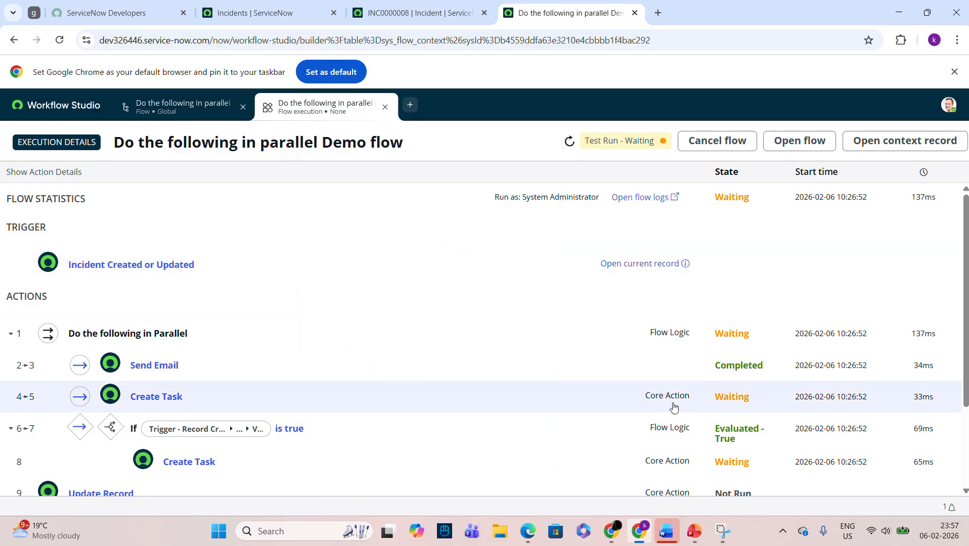
drag(967, 355, 967, 356)
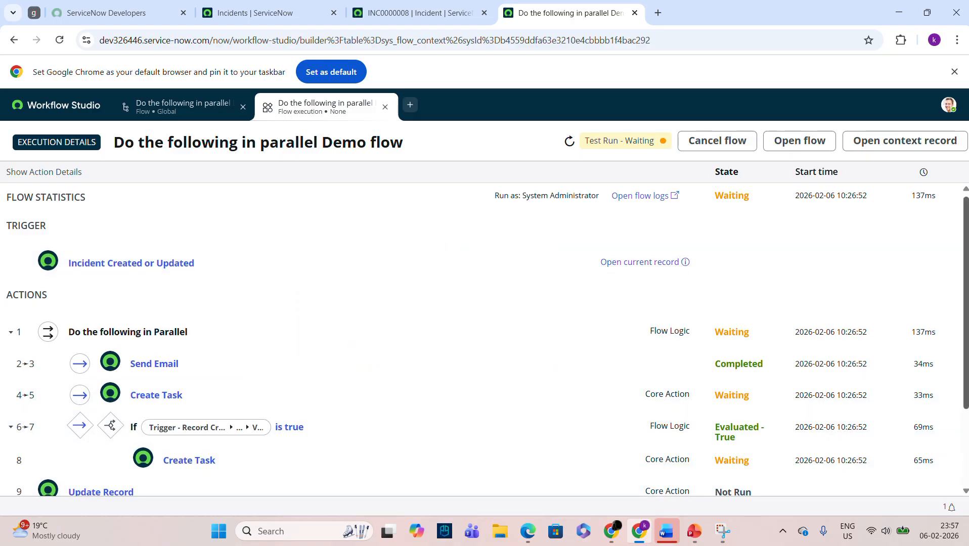
scroll(807, 357, down, 1)
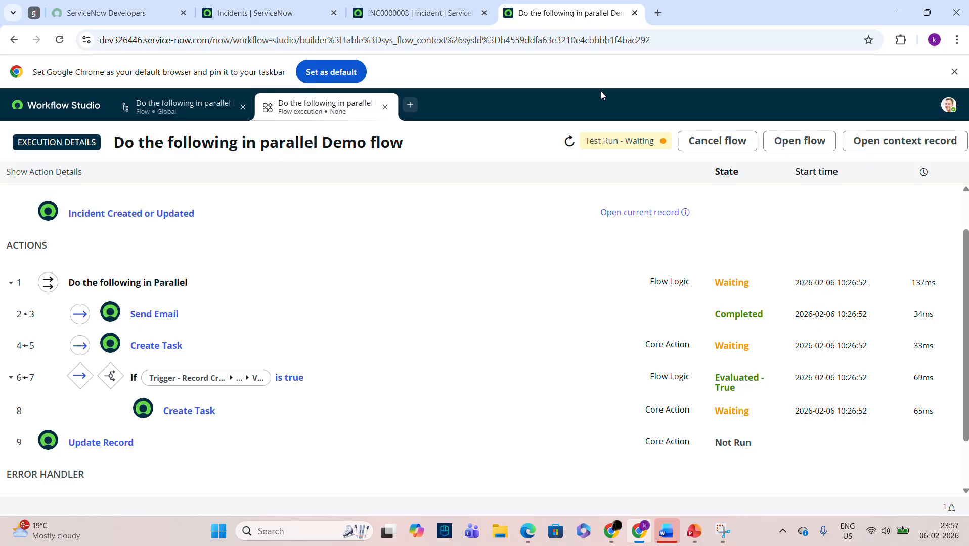
click(667, 213)
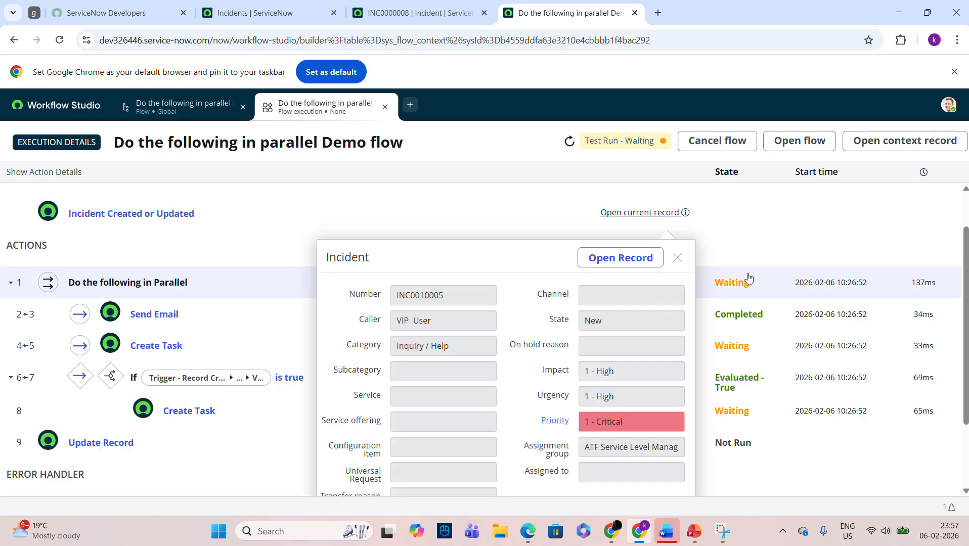
Set incident task TASK0020405 to Closed Complete and refresh the flow run's status.
click(658, 263)
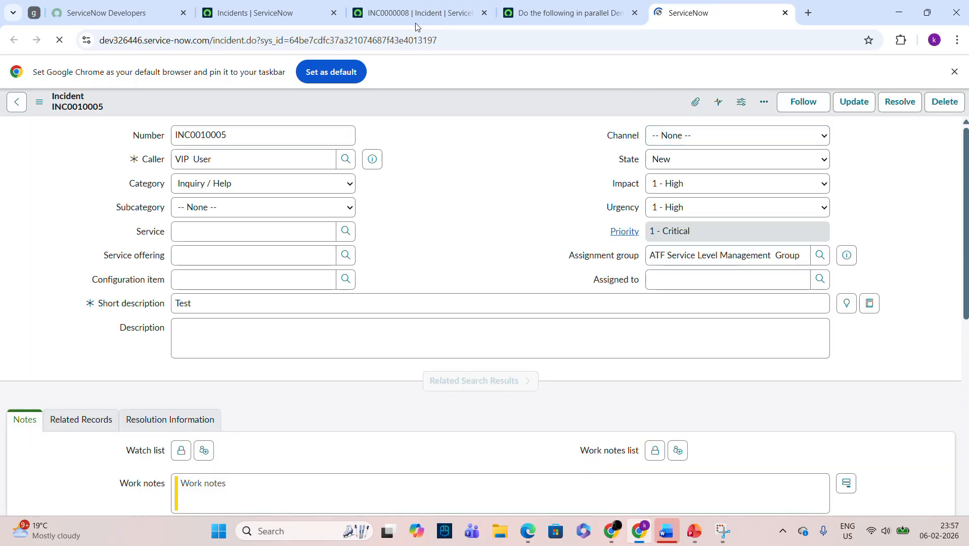
scroll(531, 423, down, 20)
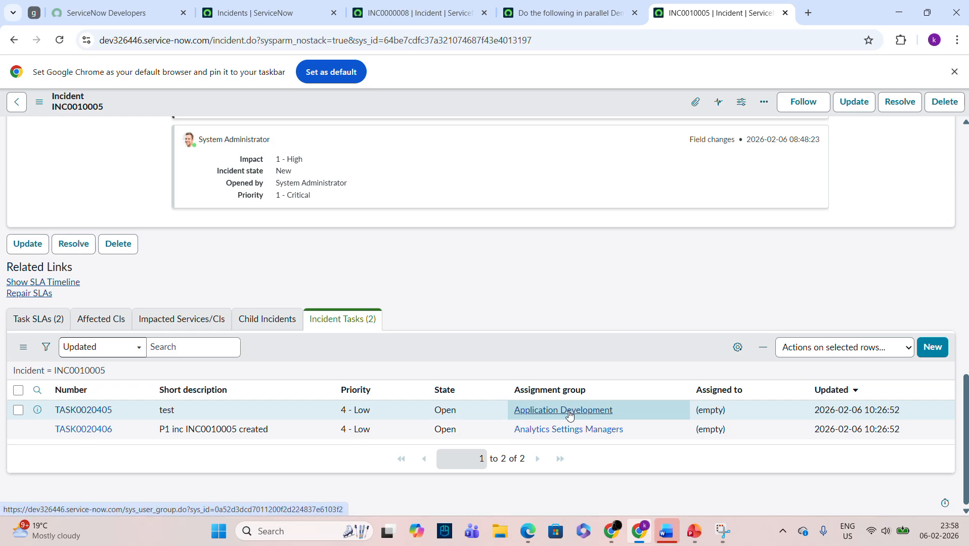
click(437, 410)
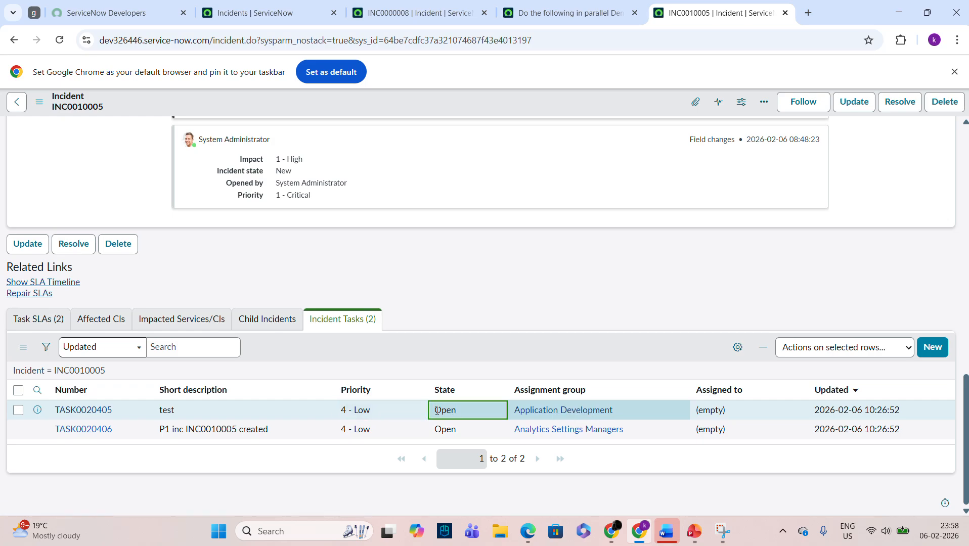
double_click(469, 410)
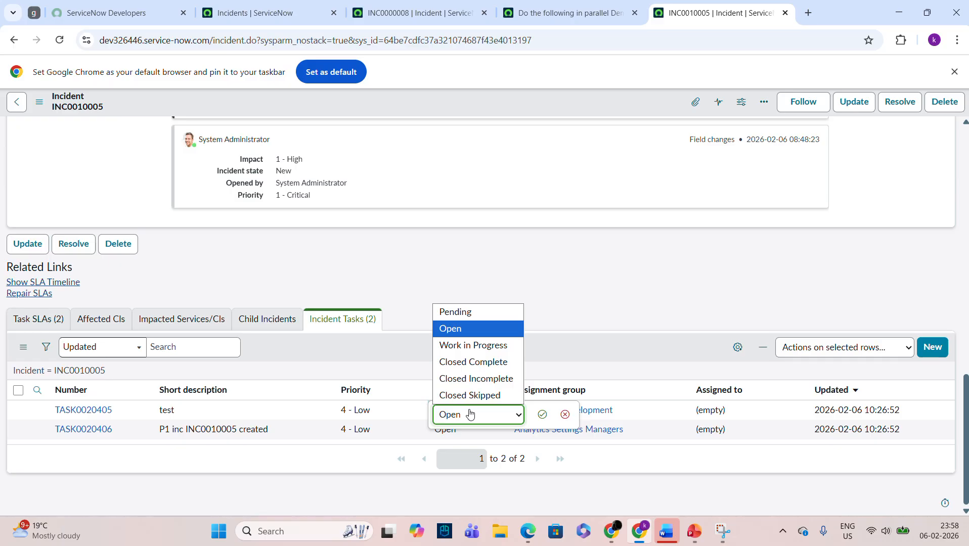
click(475, 362)
click(542, 414)
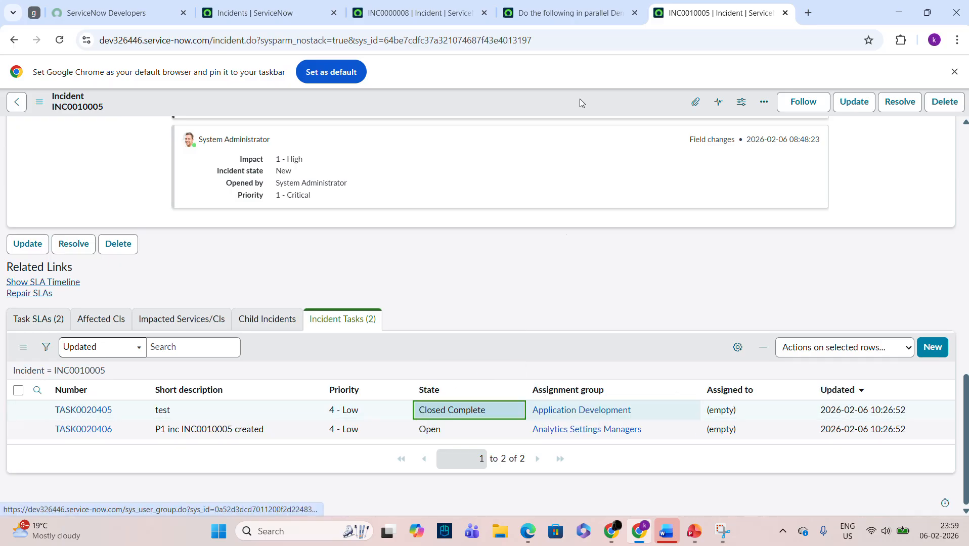
click(607, 5)
click(570, 140)
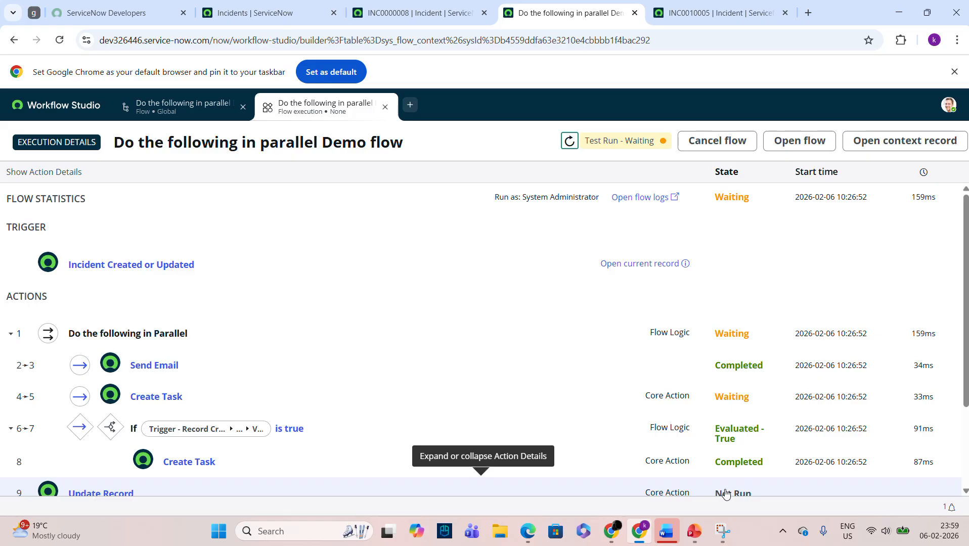
Set the second incident task TASK0020406 to Closed Complete.
click(714, 13)
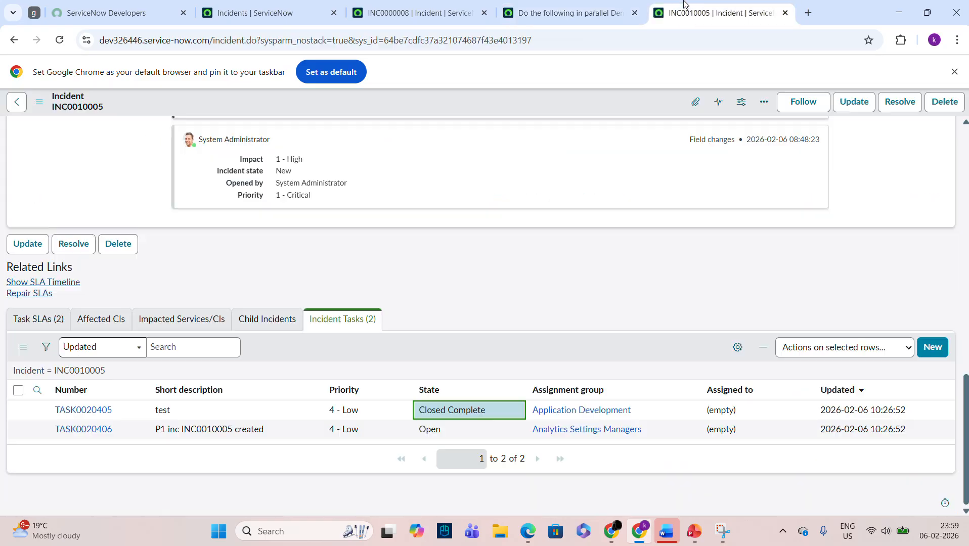
click(460, 435)
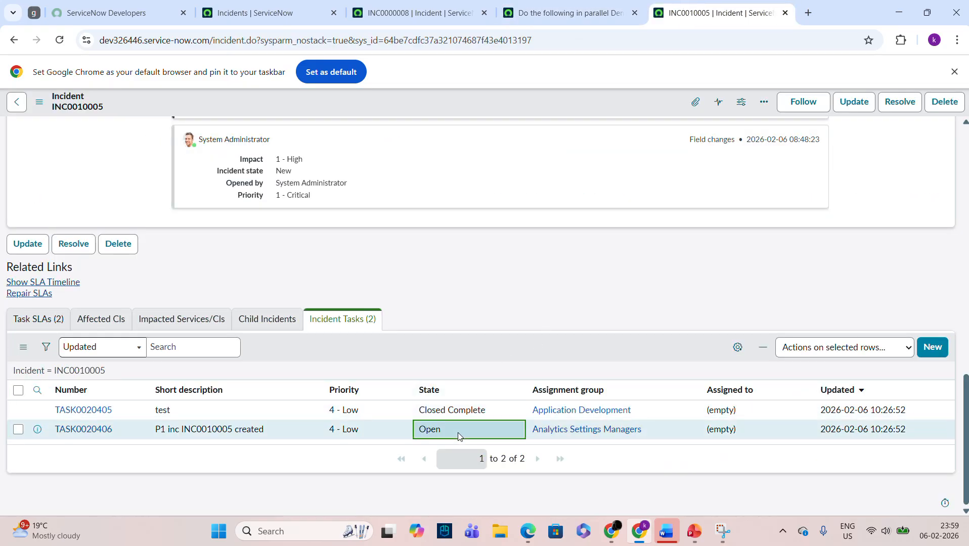
double_click(459, 435)
click(459, 436)
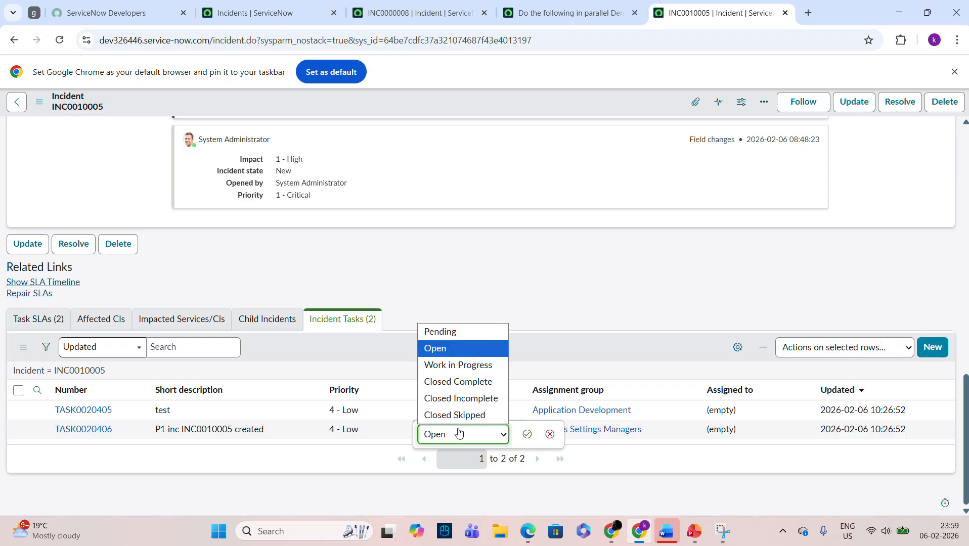
click(475, 391)
click(527, 434)
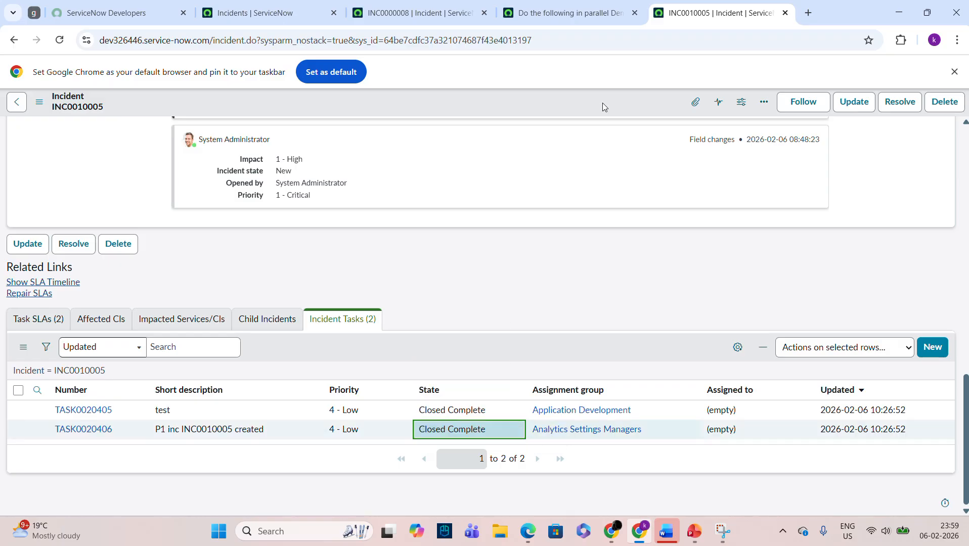
Refresh the flow data and confirm the test run shows Completed, including Update Record.
click(571, 13)
click(569, 141)
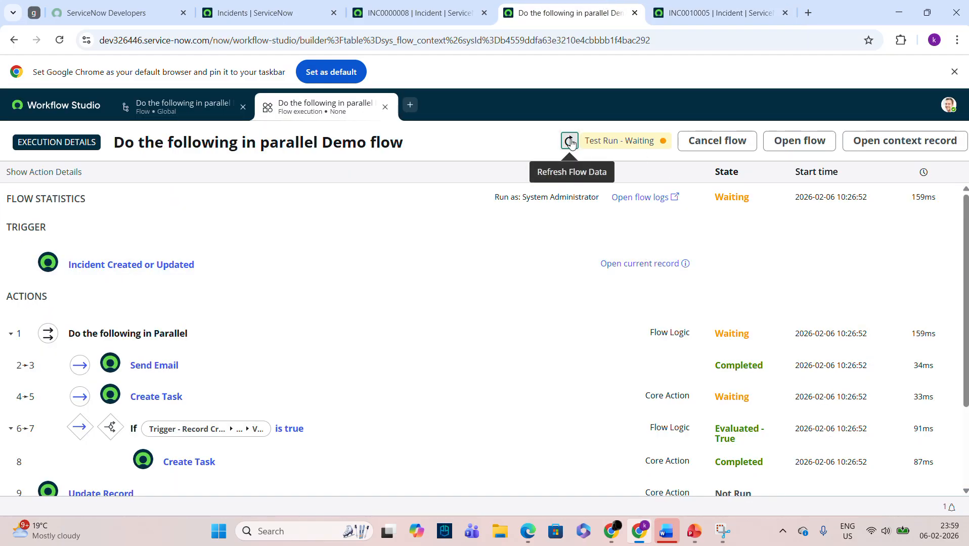
scroll(663, 210, down, 2)
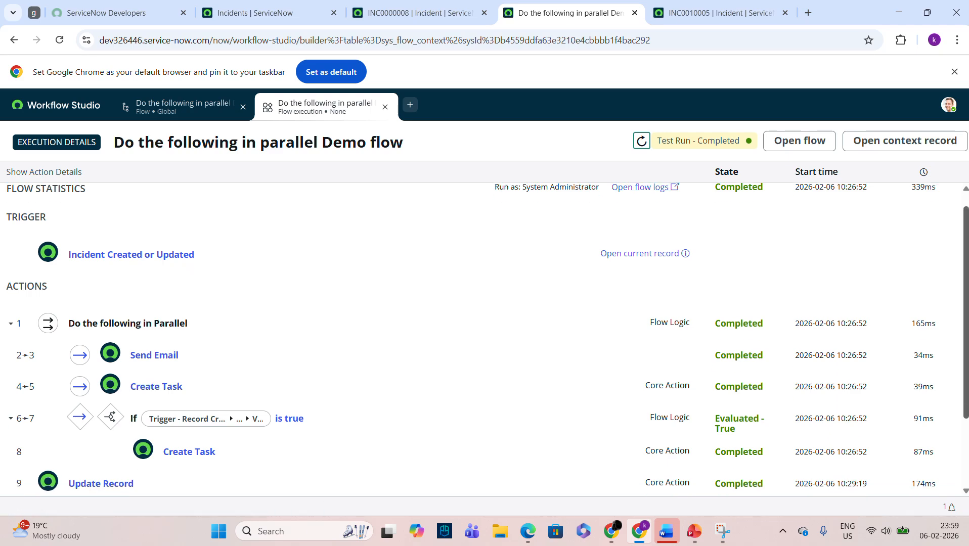